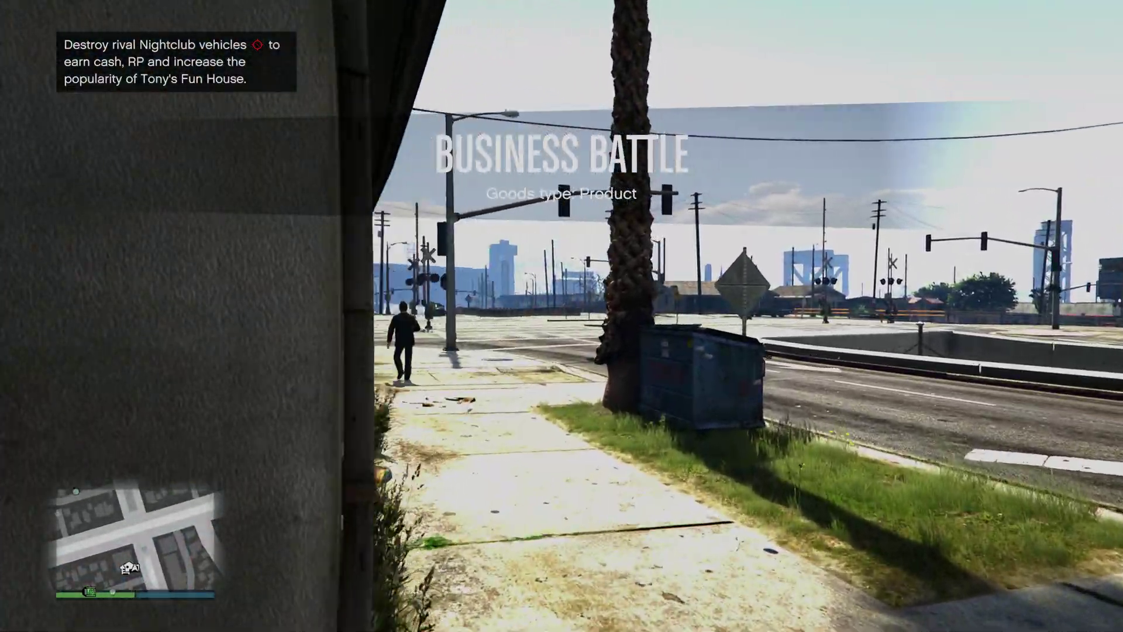
# Step: Walk the character around the body shop corner, out the junkyard gate to the railway intersection
pyautogui.press('w')
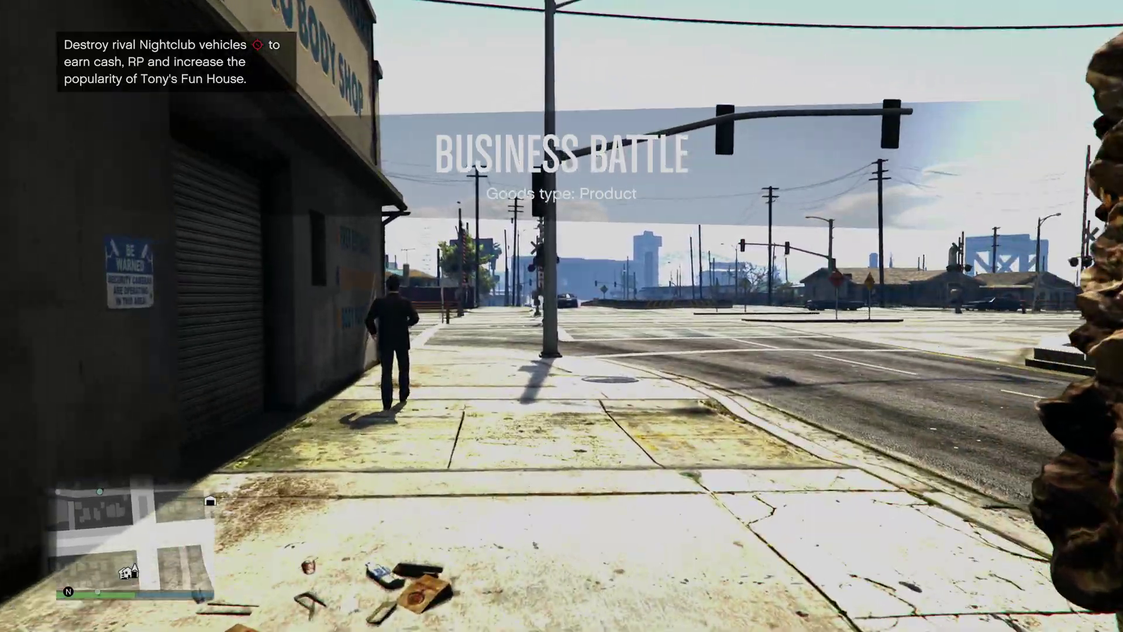
pyautogui.press('w')
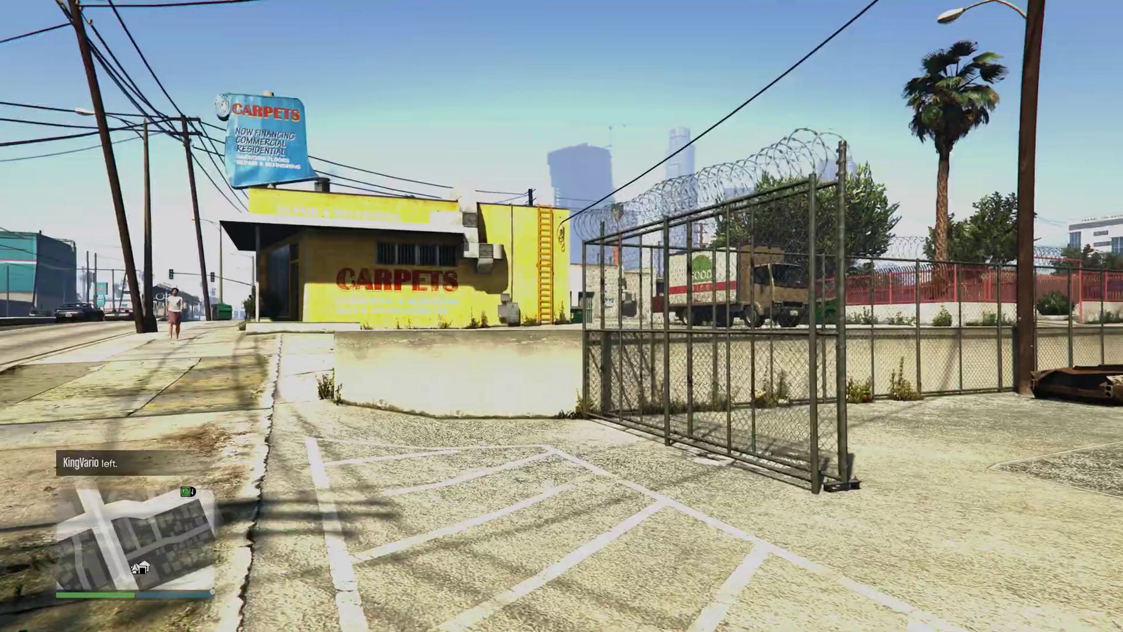
pyautogui.press('w')
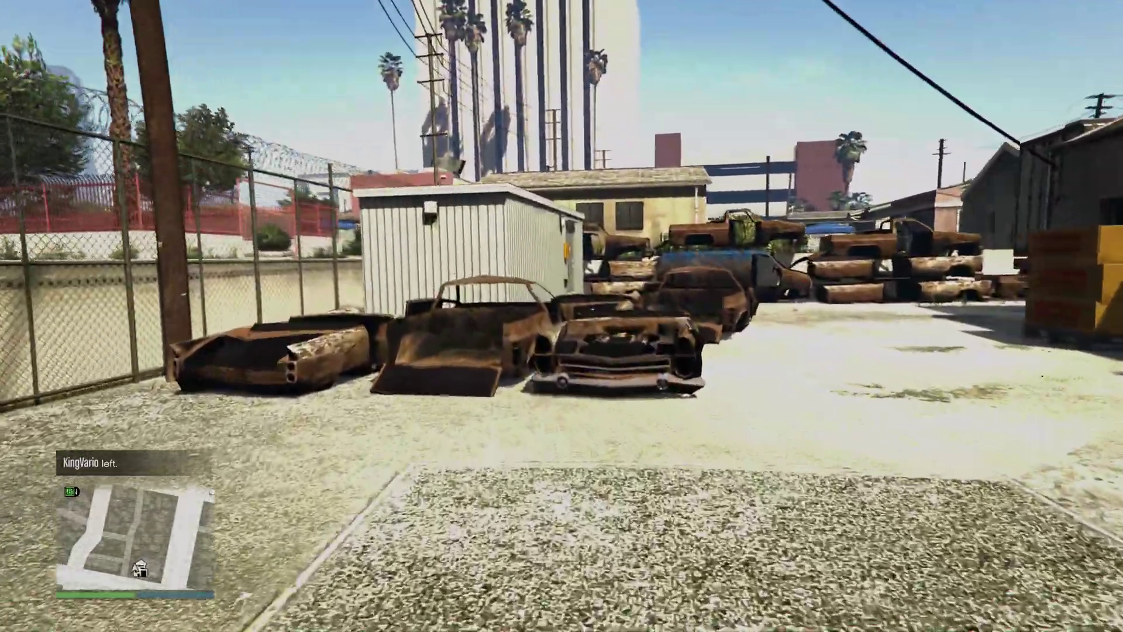
pyautogui.press('w')
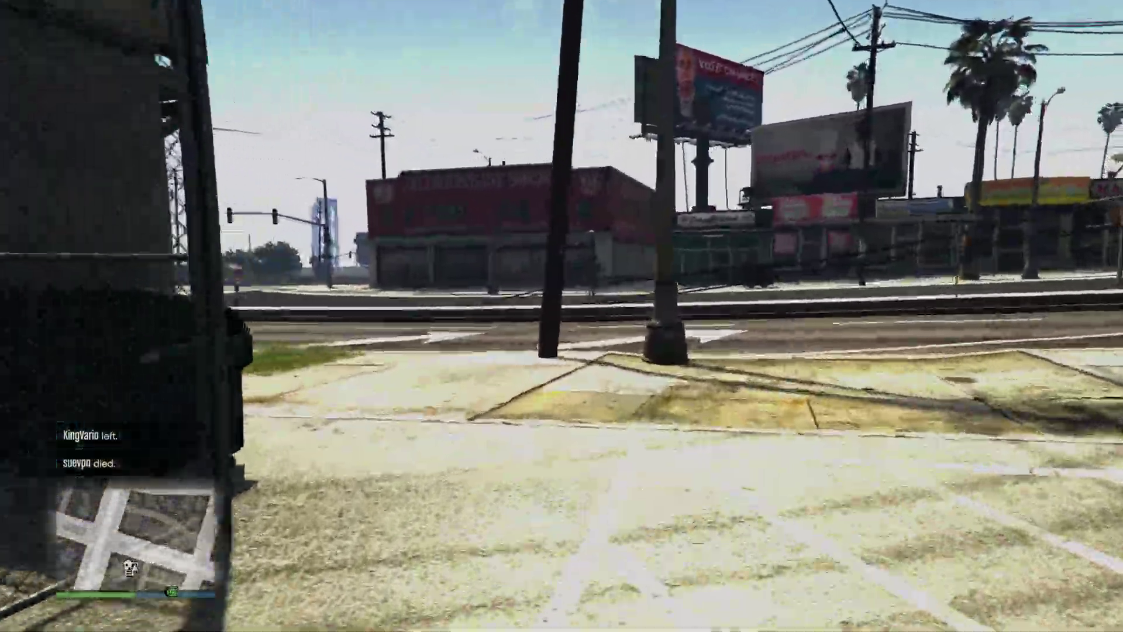
pyautogui.press('w')
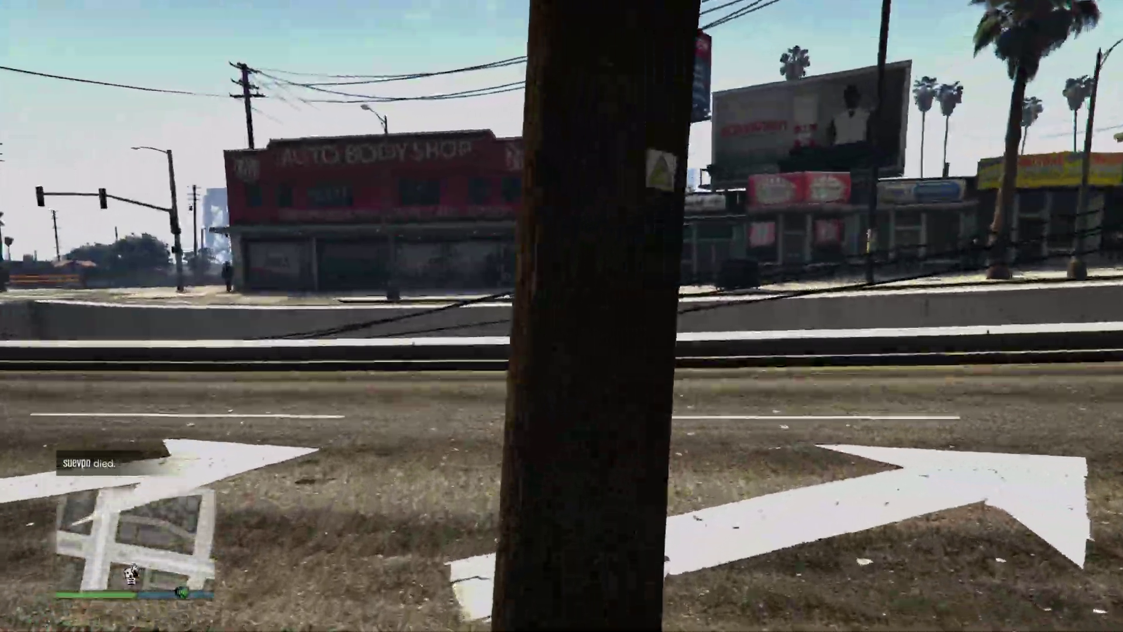
pyautogui.press('w')
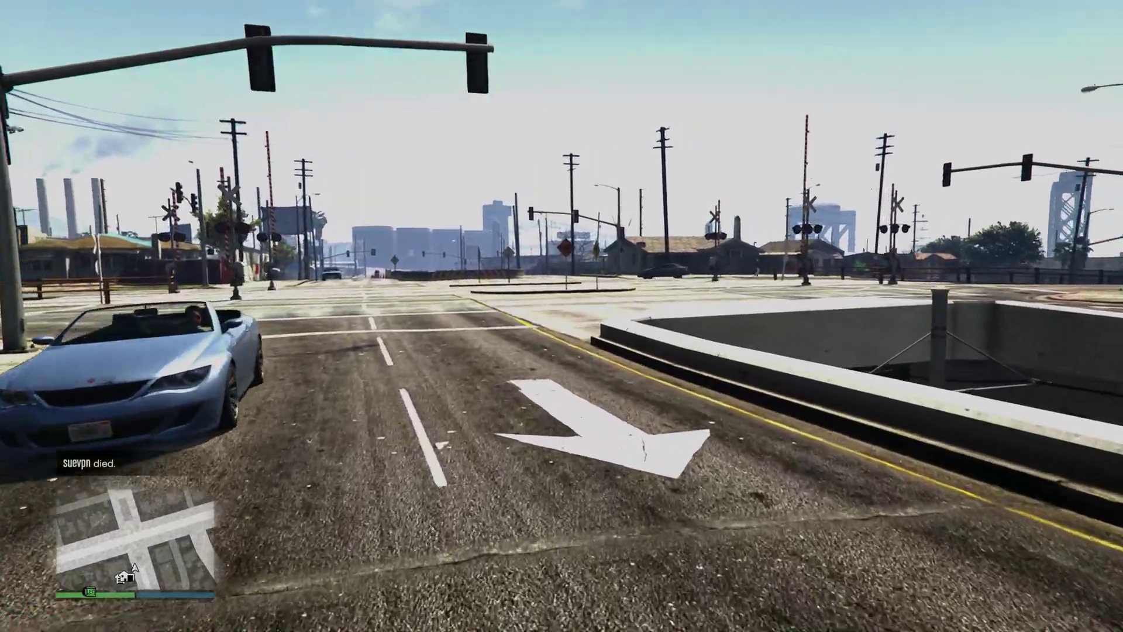
pyautogui.press('w')
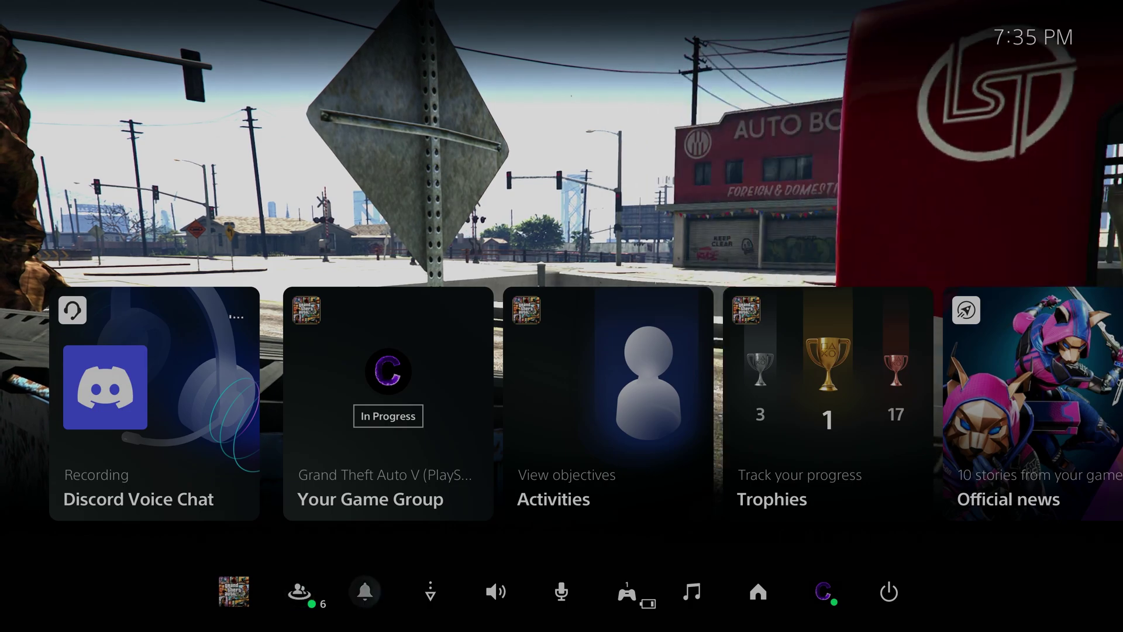
# Step: Check the Sound and Mic quick settings in Control Center, then return to GTA V gameplay
pyautogui.press('Return')
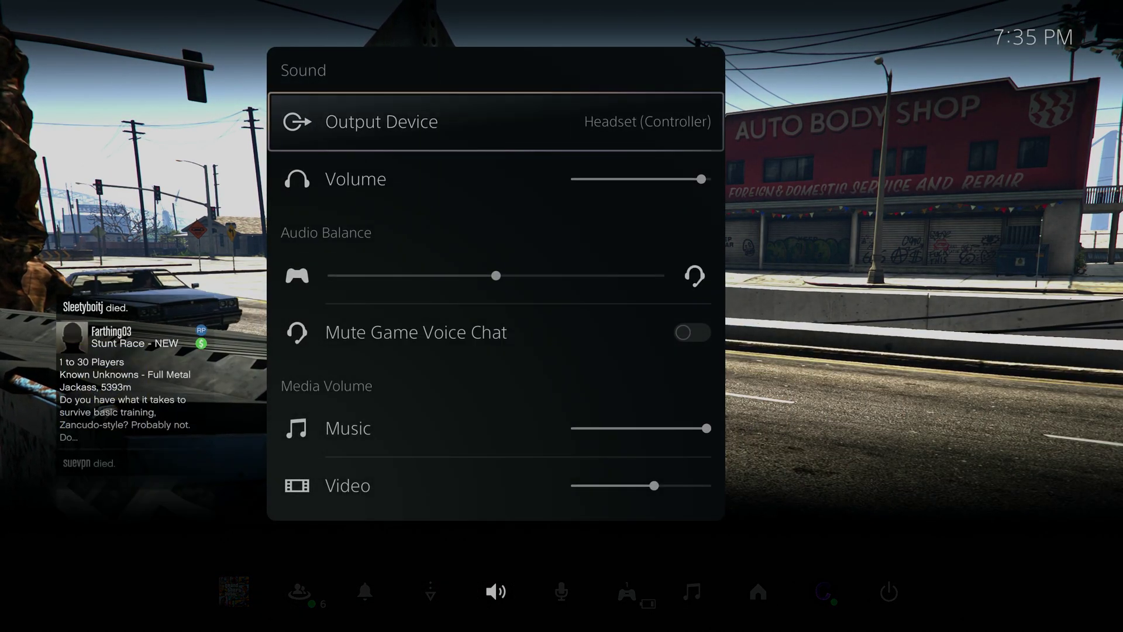
pyautogui.press('Escape')
pyautogui.press('Right')
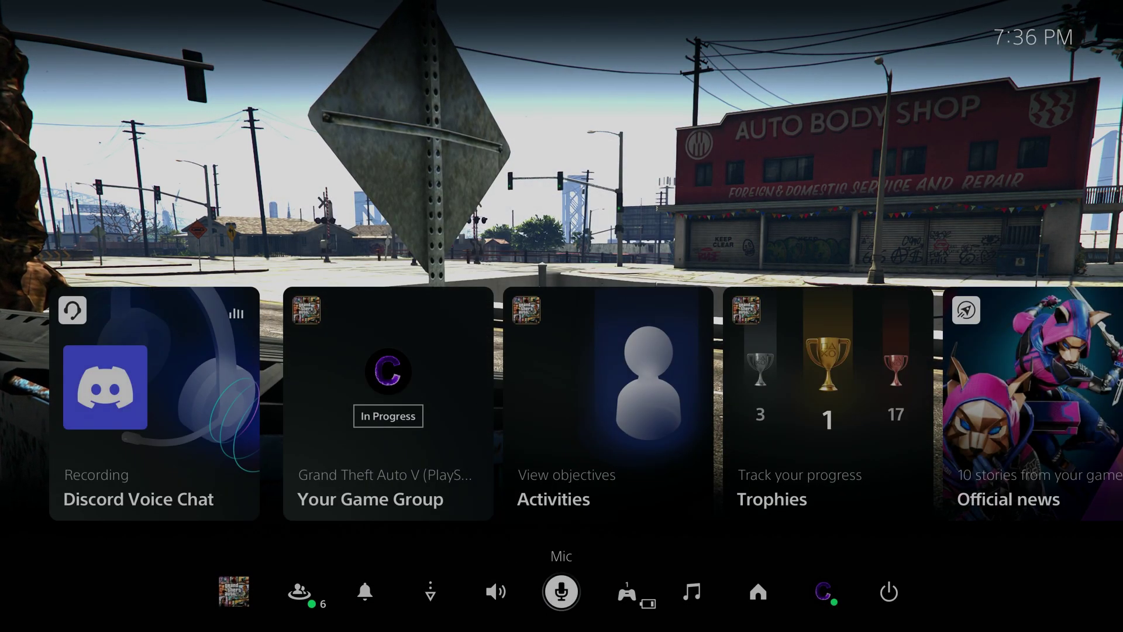
pyautogui.press('Return')
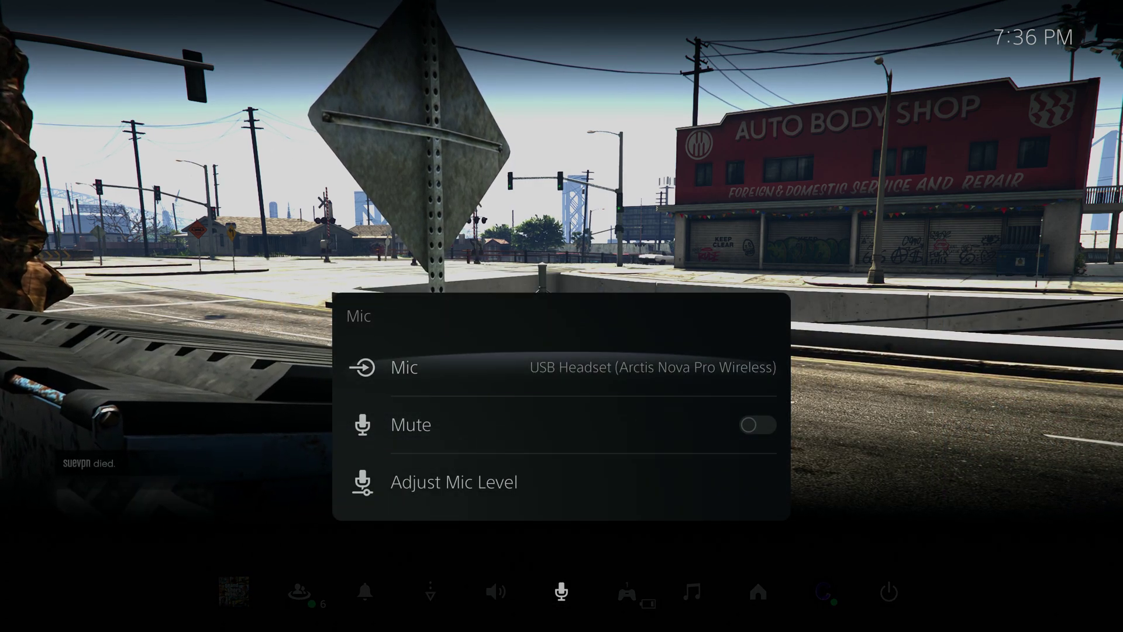
pyautogui.press('Down')
pyautogui.press('Escape')
pyautogui.press('Escape')
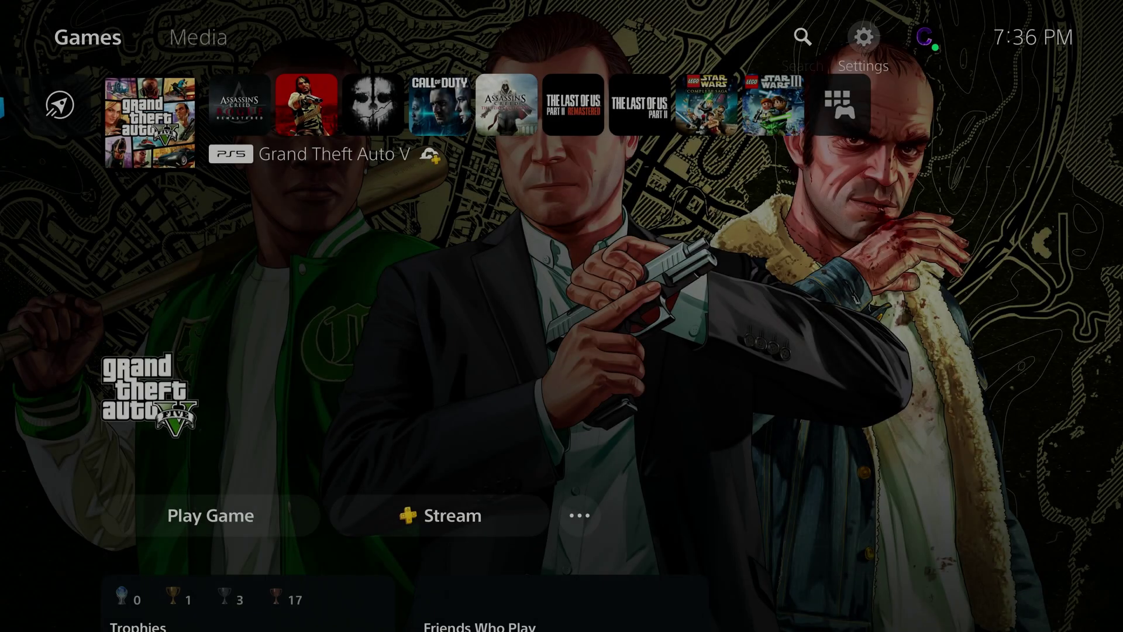
# Step: Go to Settings > Sound > Audio Output and set Output Device to Controller Headset
pyautogui.press('Return')
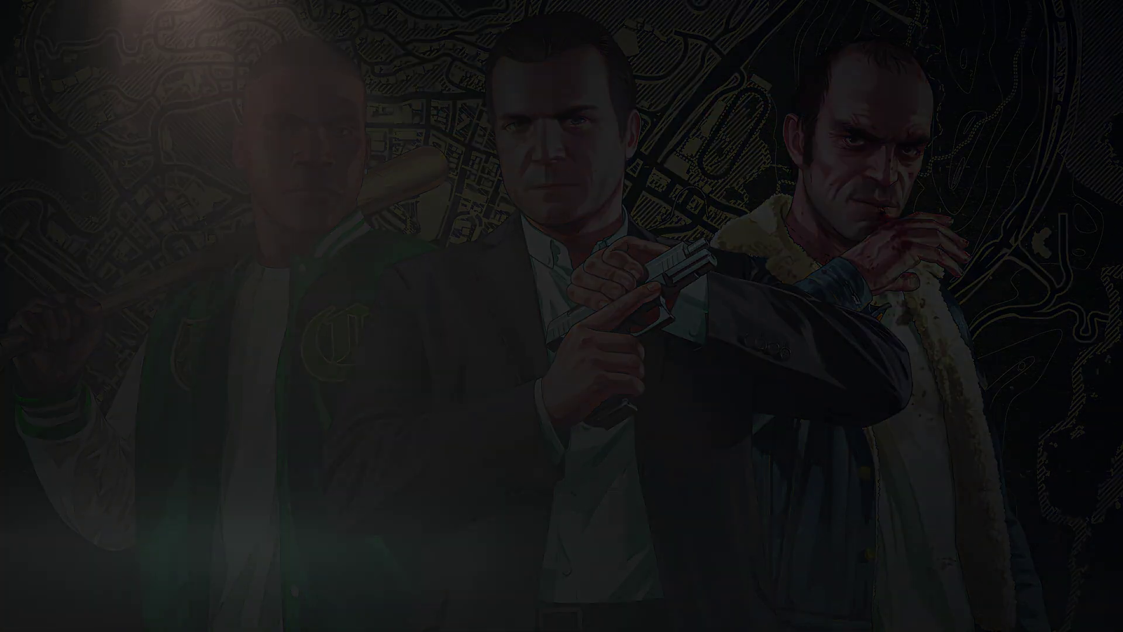
pyautogui.press('Down')
pyautogui.press('Down')
pyautogui.press('Down')
pyautogui.press('Return')
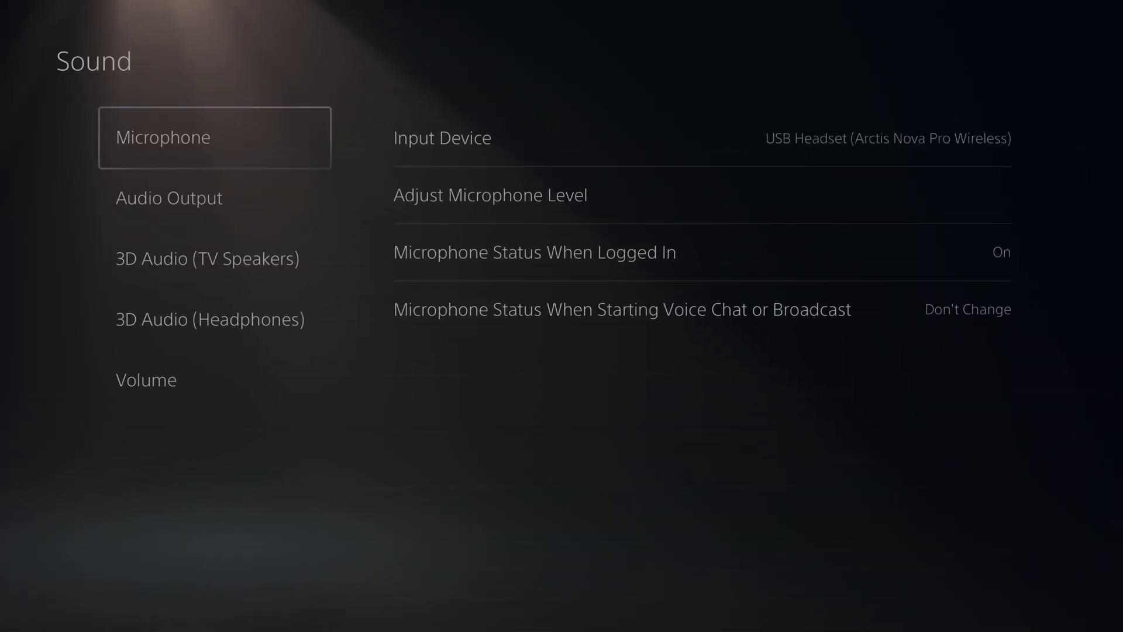
pyautogui.press('Down')
pyautogui.press('Right')
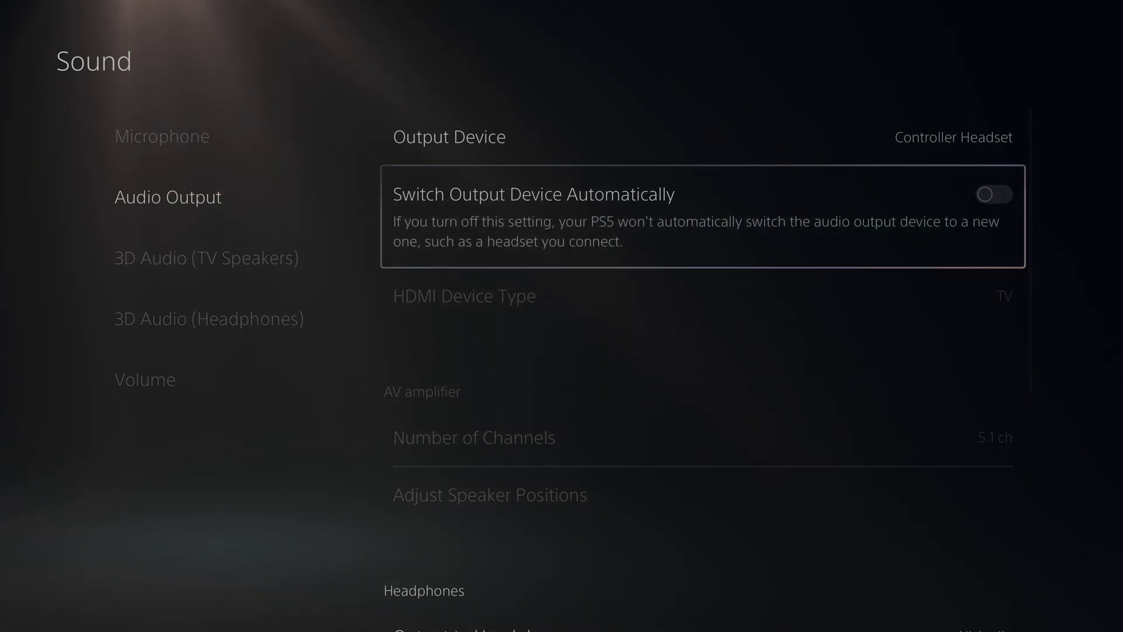
pyautogui.press('Up')
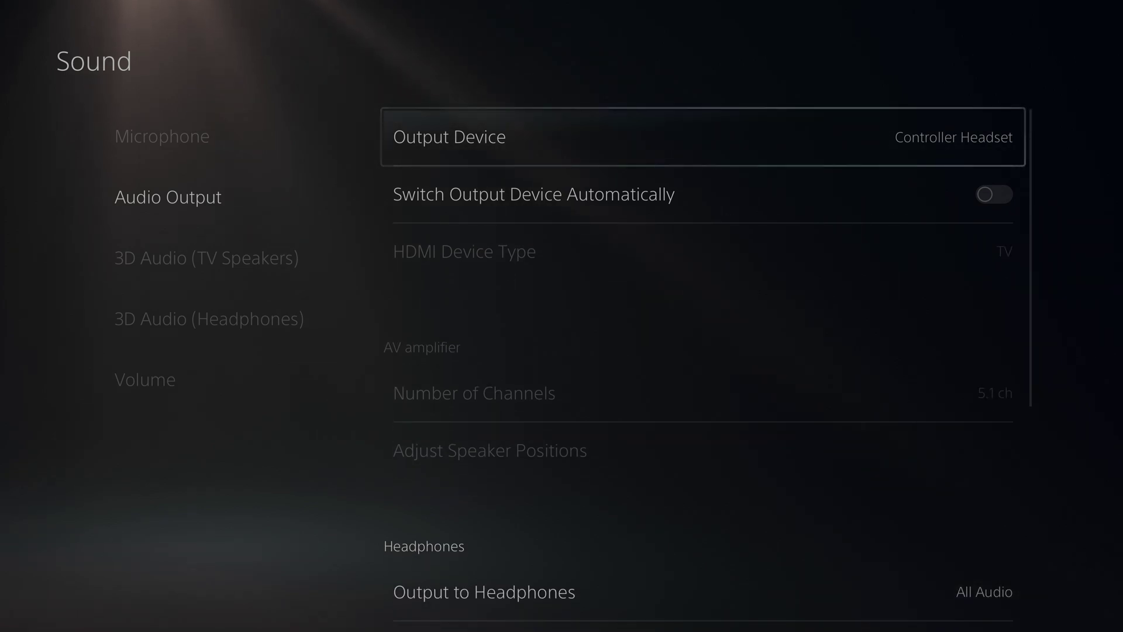
# Step: Check the Microphone input device setting, then return to Audio Output
pyautogui.press('Left')
pyautogui.press('Up')
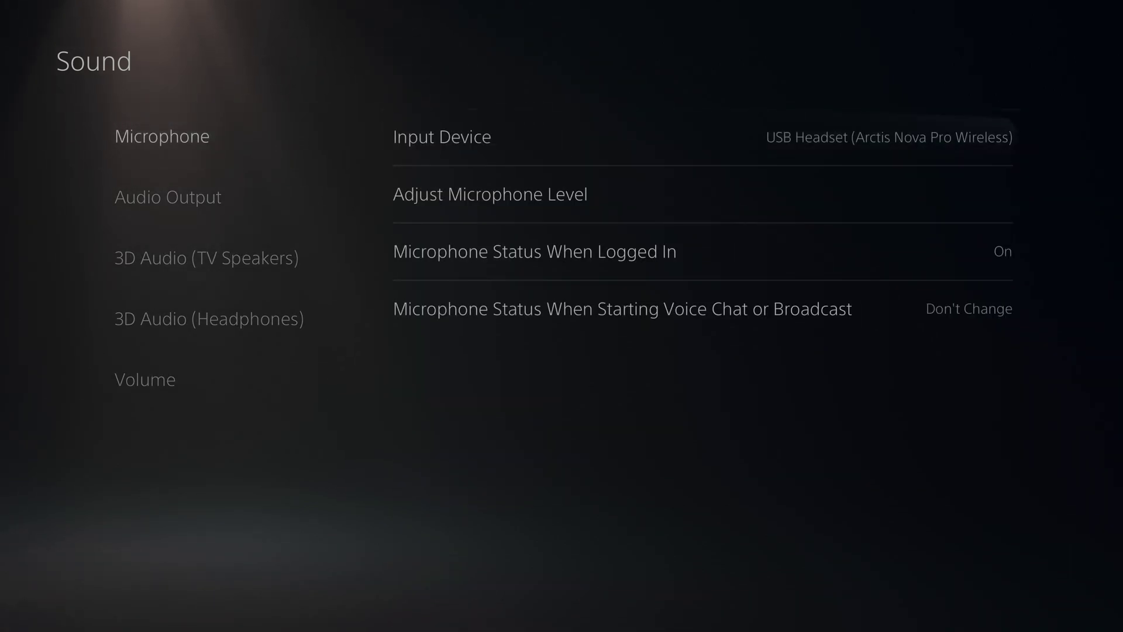
pyautogui.press('Right')
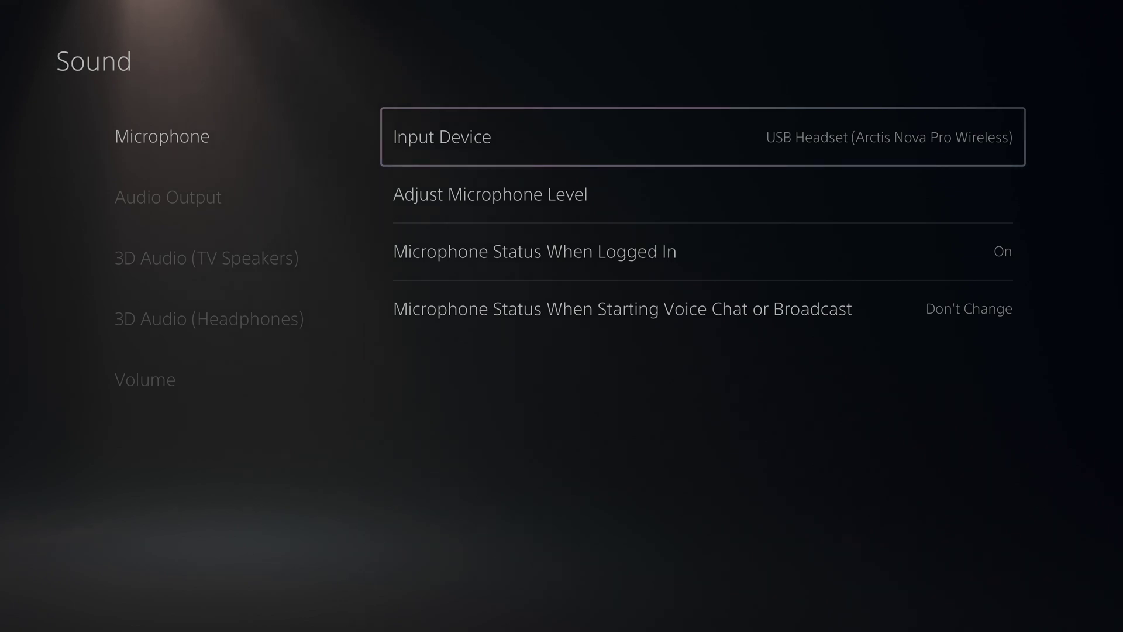
pyautogui.press('Left')
pyautogui.press('Down')
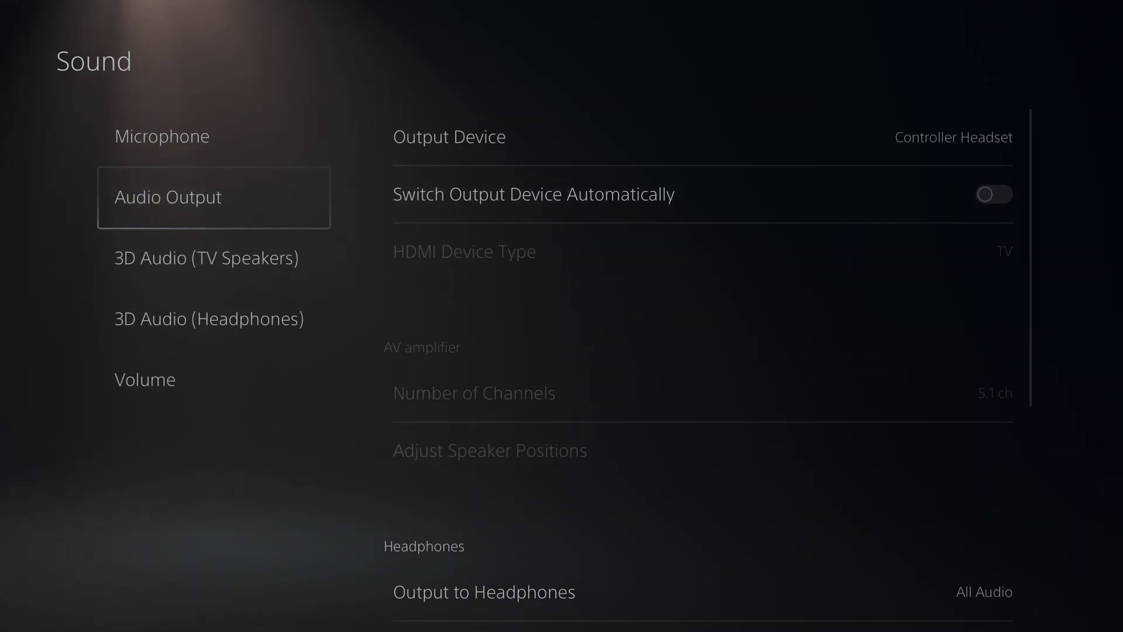
# Step: Minimize OBS and launch the Elgato 4K Capture Utility from the desktop
pyautogui.click(120, 449)
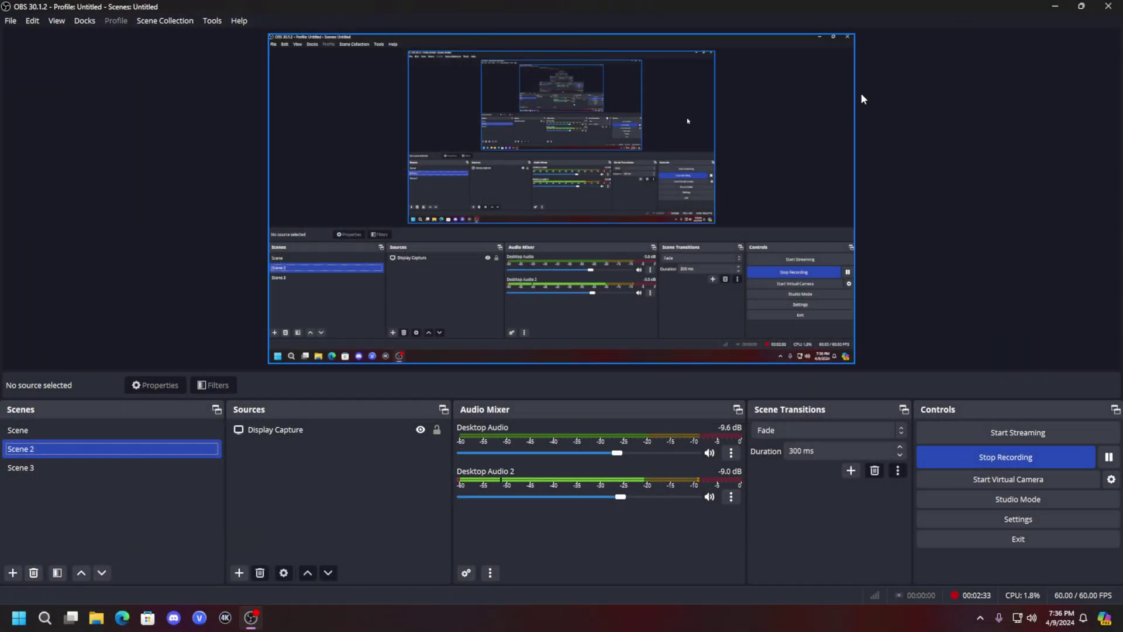
pyautogui.click(1055, 10)
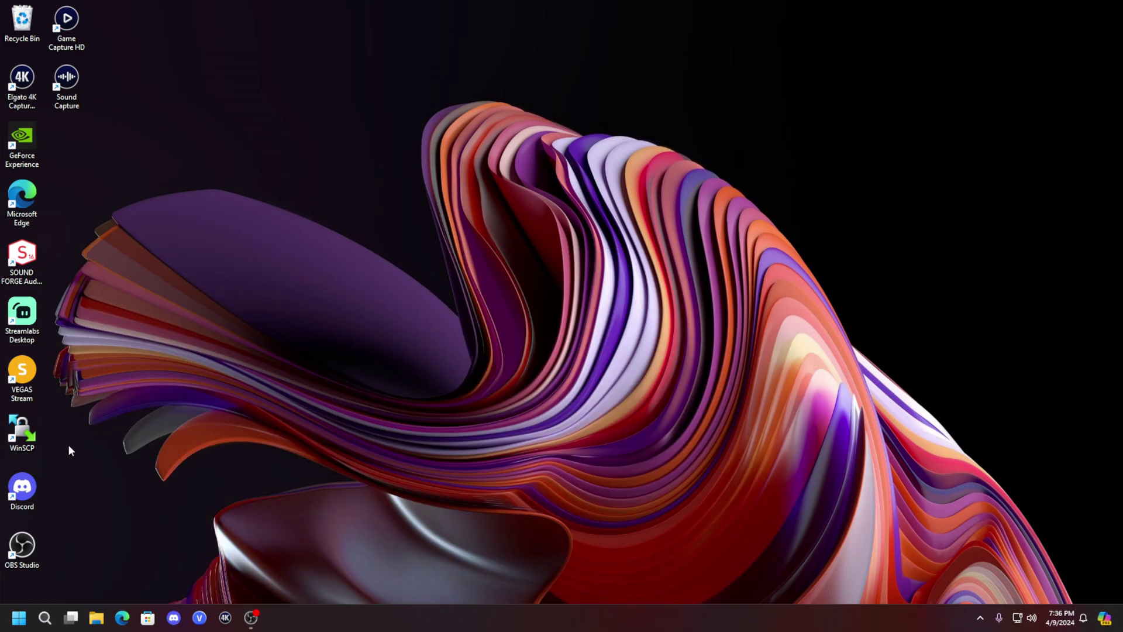
pyautogui.doubleClick(22, 82)
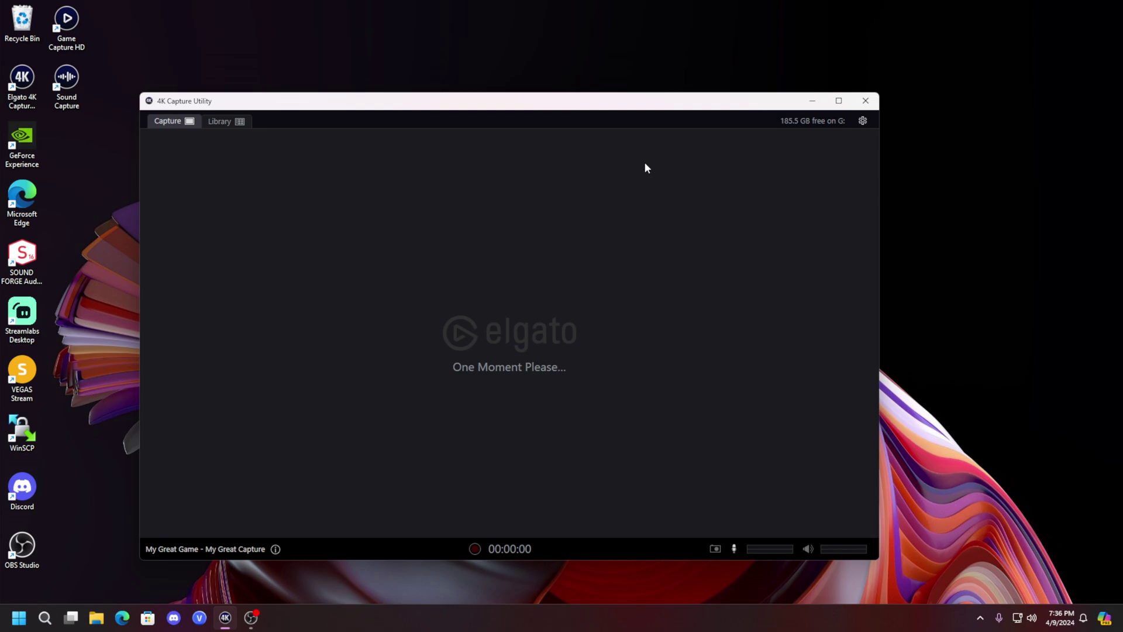
# Step: Set the capture device's Audio Input to Analog Audio, confirm, and close the utility
pyautogui.click(864, 122)
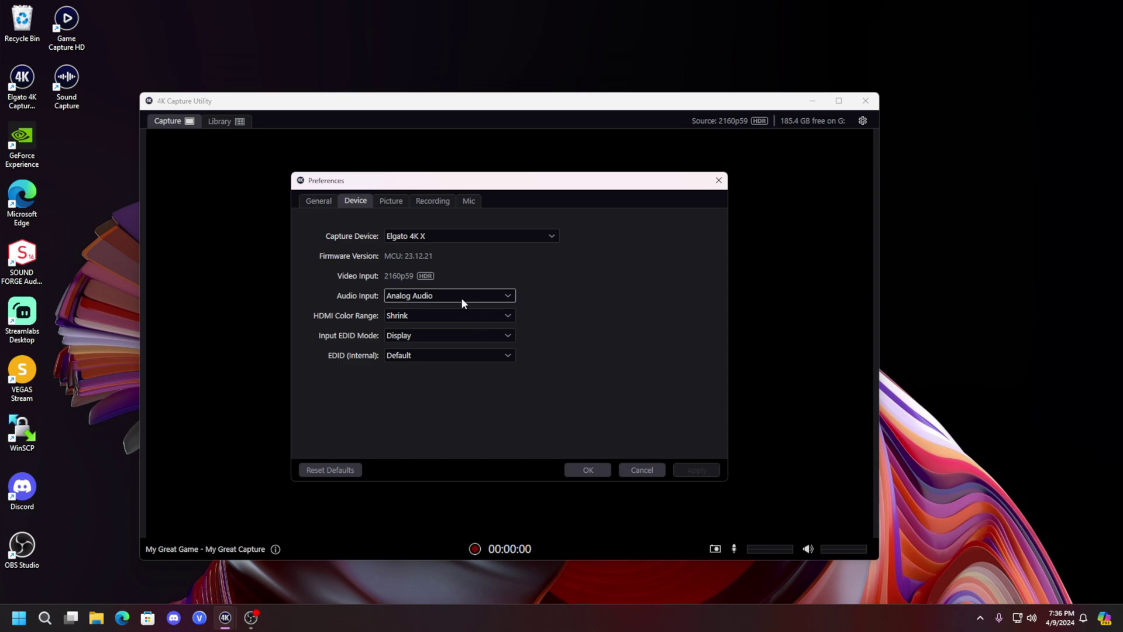
pyautogui.click(449, 296)
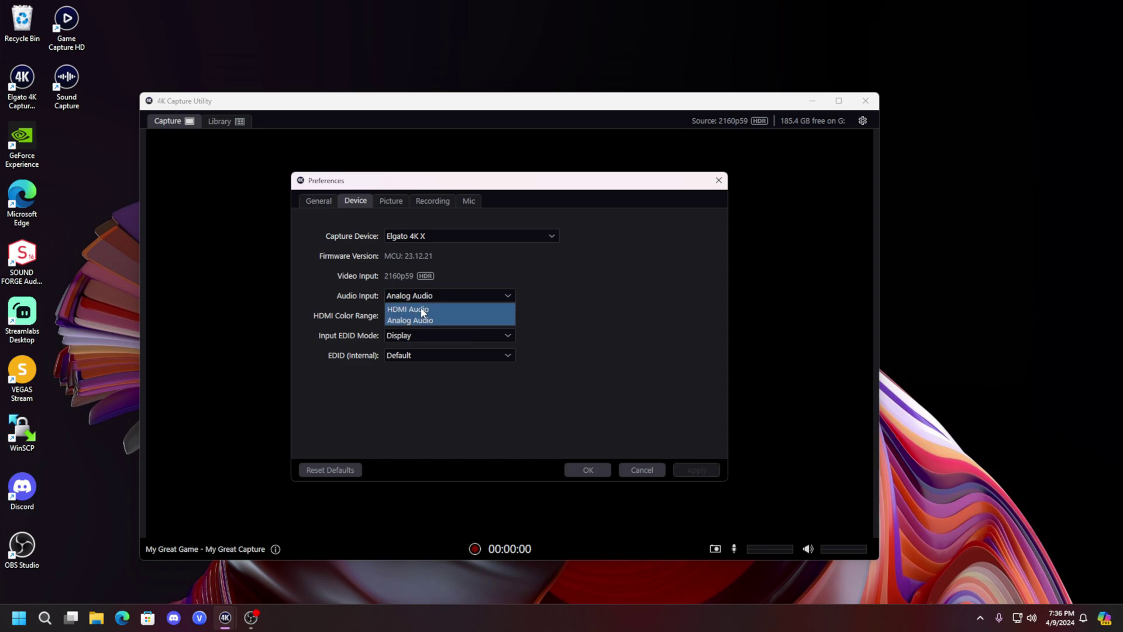
pyautogui.click(413, 317)
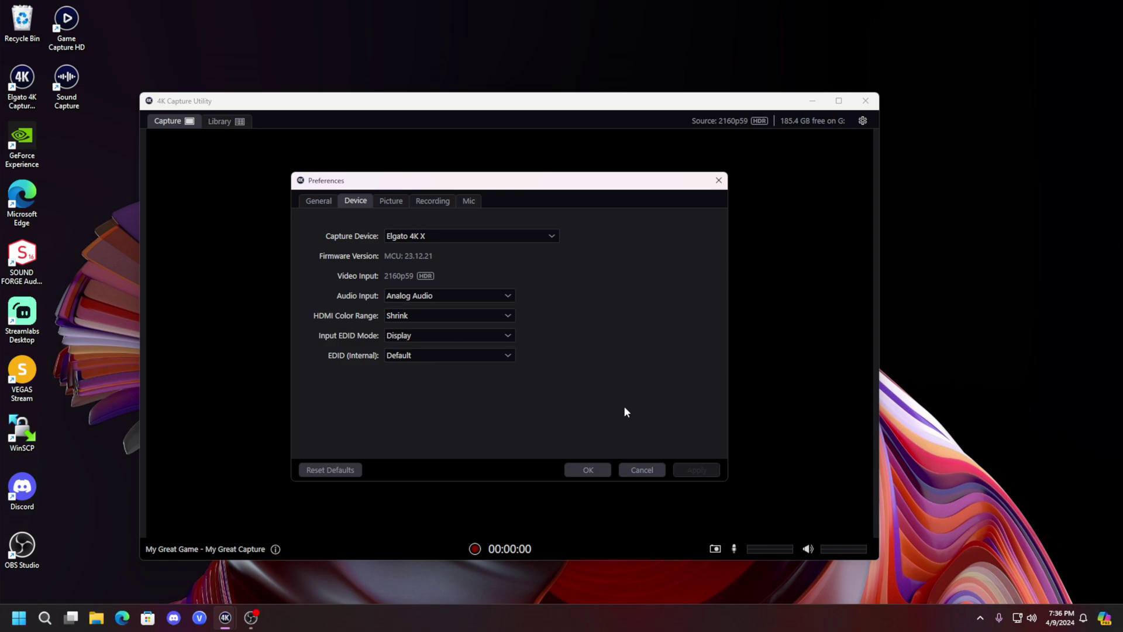
pyautogui.click(592, 470)
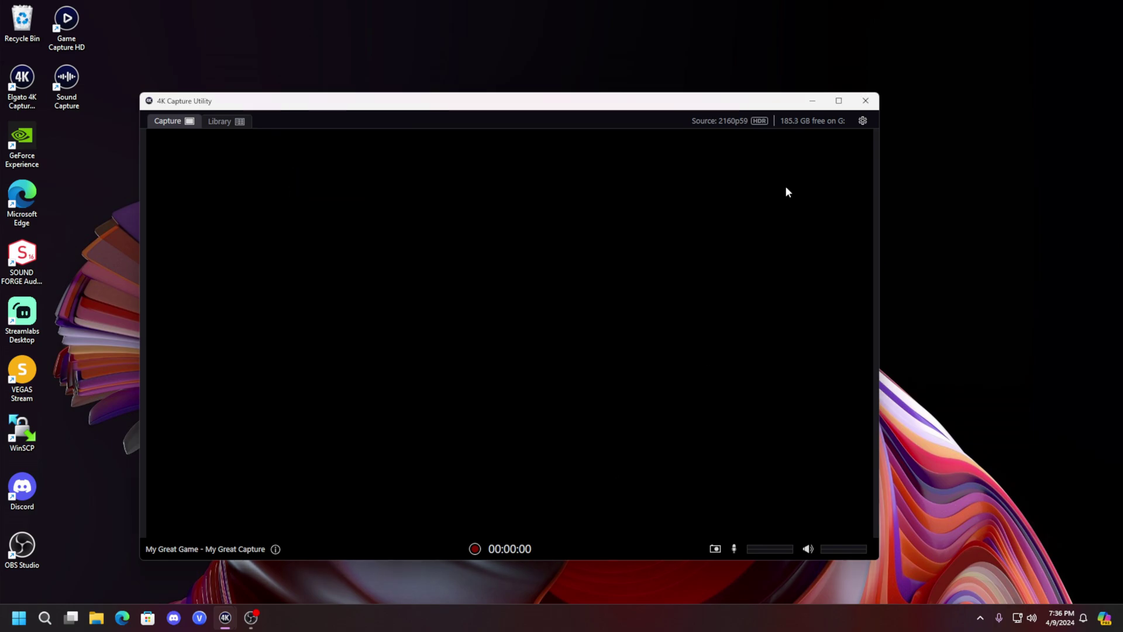
pyautogui.click(861, 108)
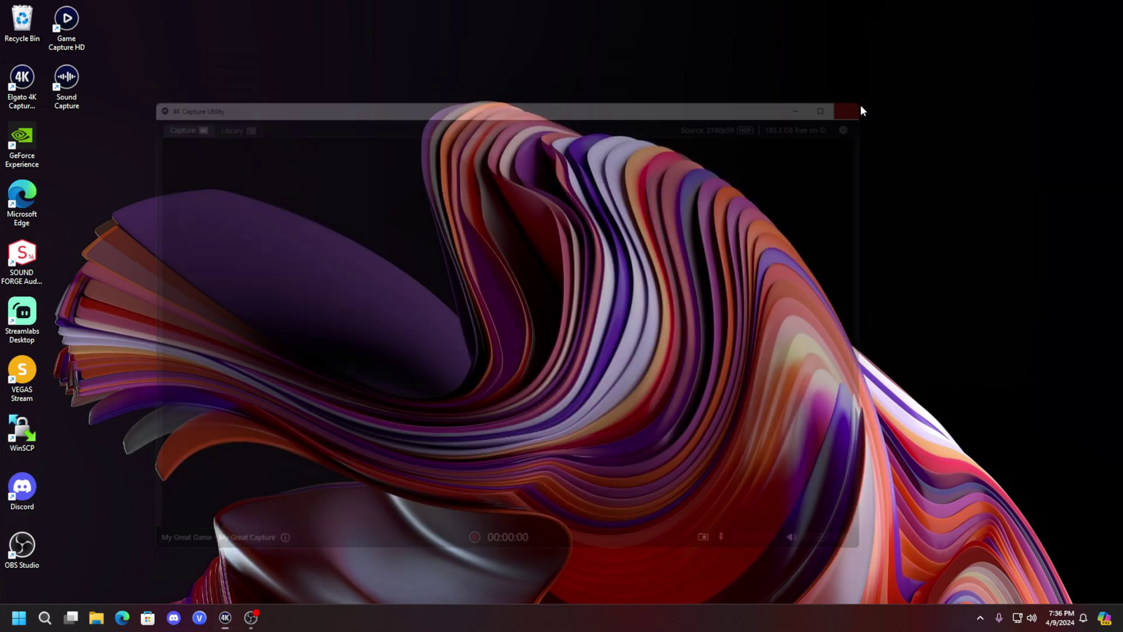
pyautogui.moveTo(776, 126); pyautogui.dragTo(639, 193)
pyautogui.moveTo(705, 168); pyautogui.dragTo(674, 186)
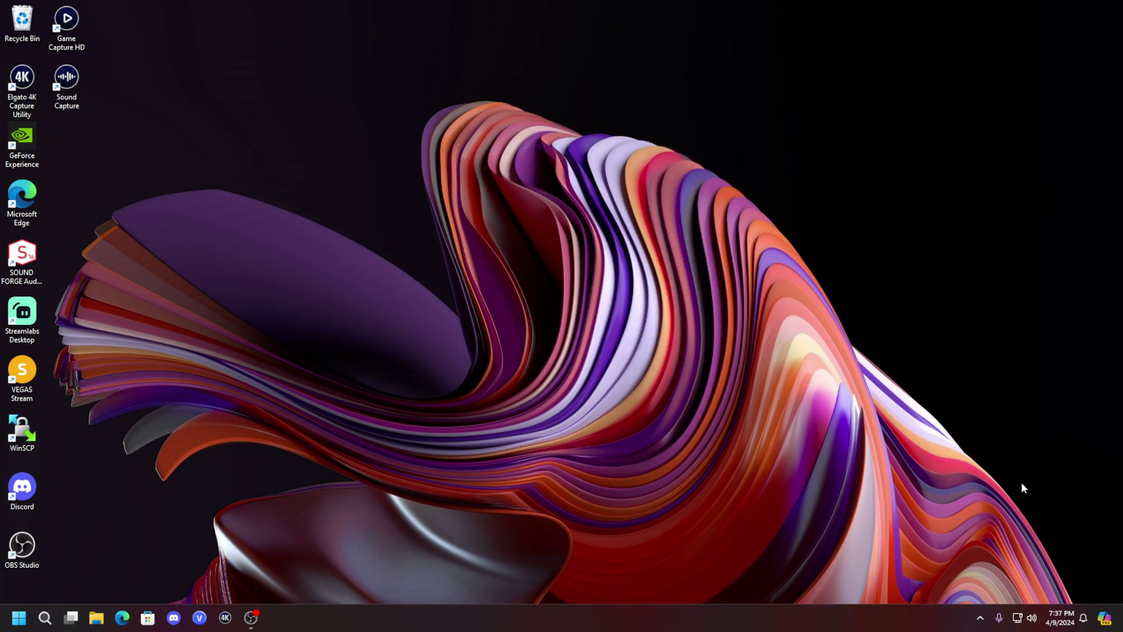
pyautogui.click(980, 626)
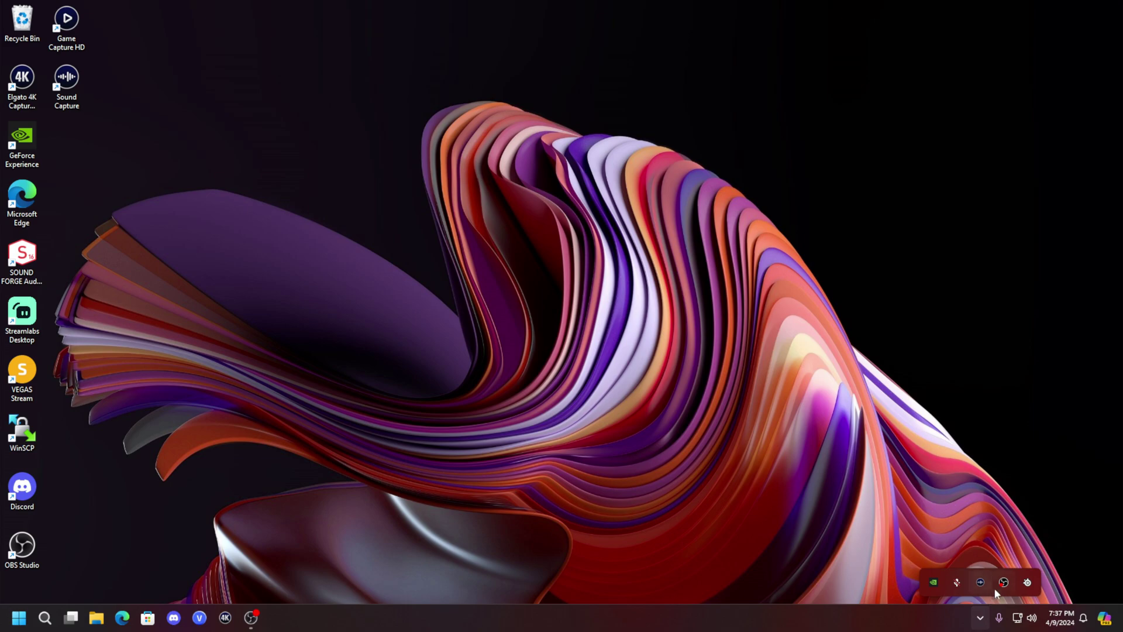
pyautogui.click(956, 583)
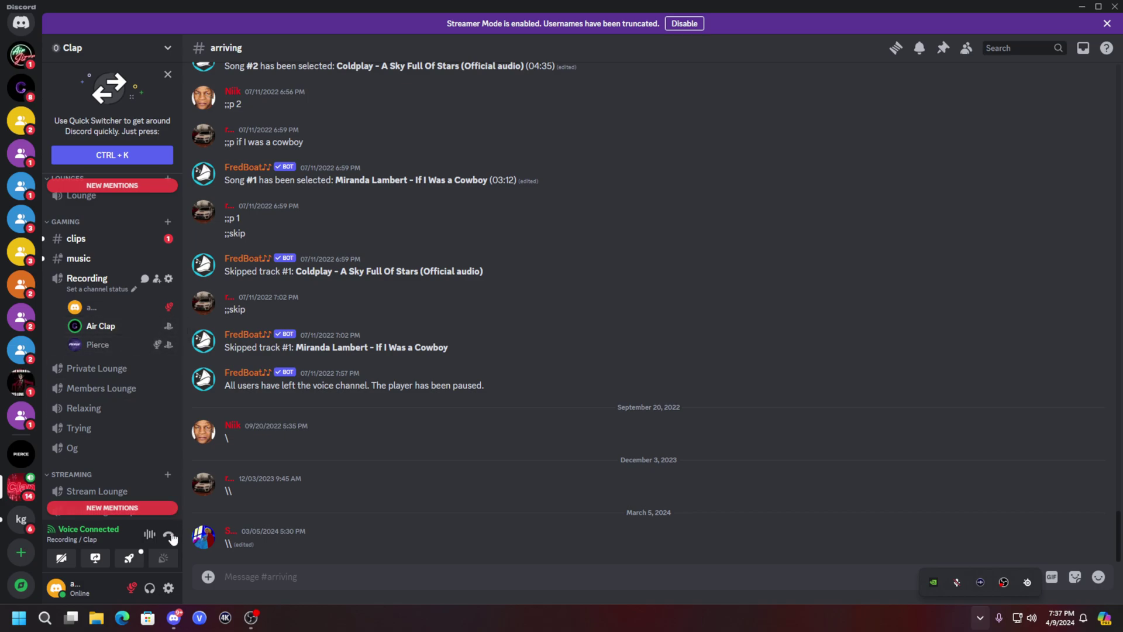
pyautogui.click(169, 587)
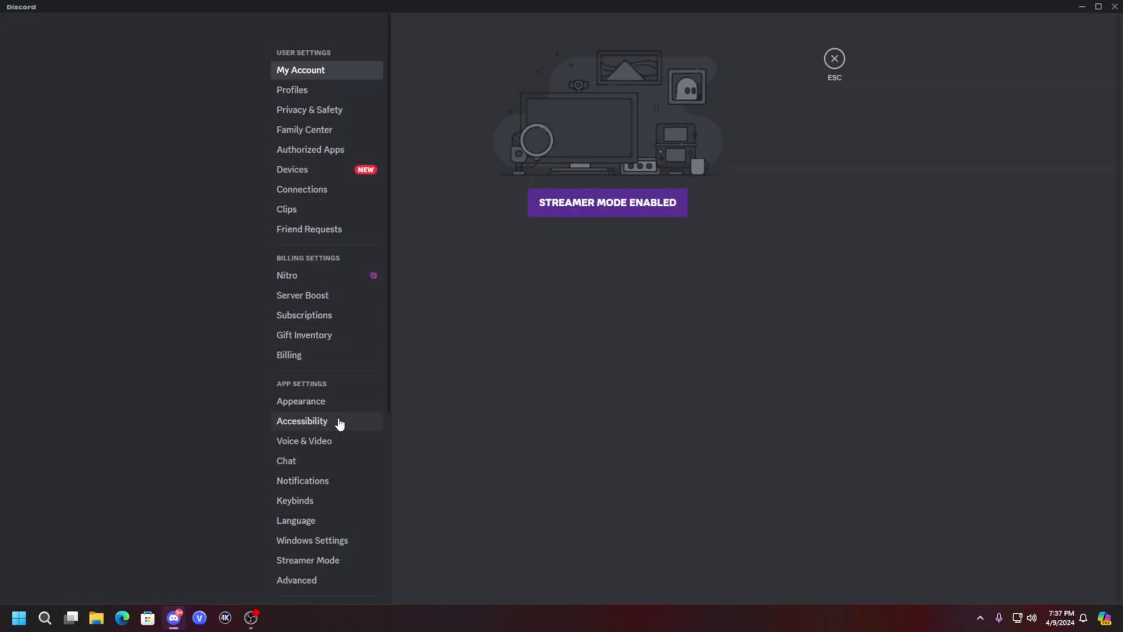
pyautogui.click(321, 447)
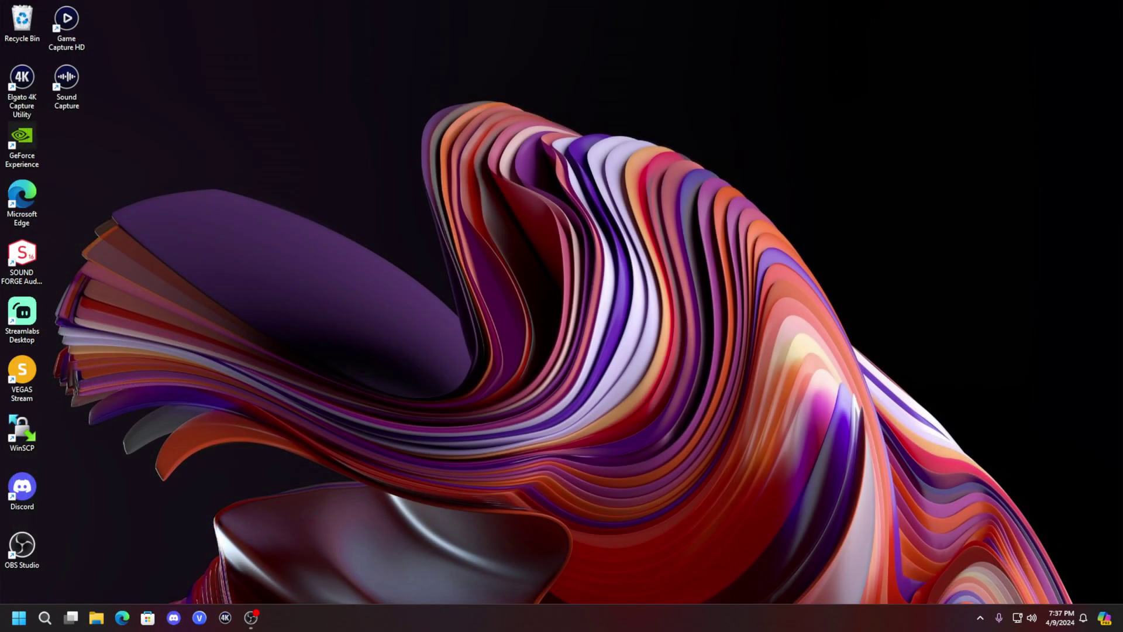
# Step: Confirm OBS audio uses SteelSeries Sonar Gaming for Desktop Audio and Sonar Chat for Desktop Audio 2
pyautogui.click(258, 621)
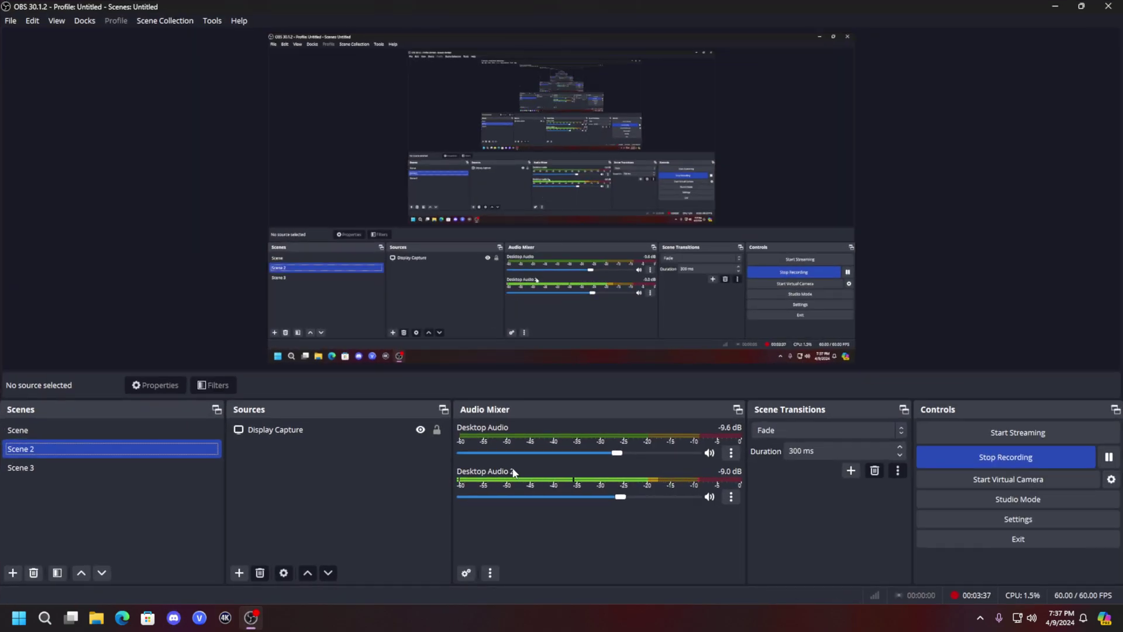
pyautogui.click(1025, 521)
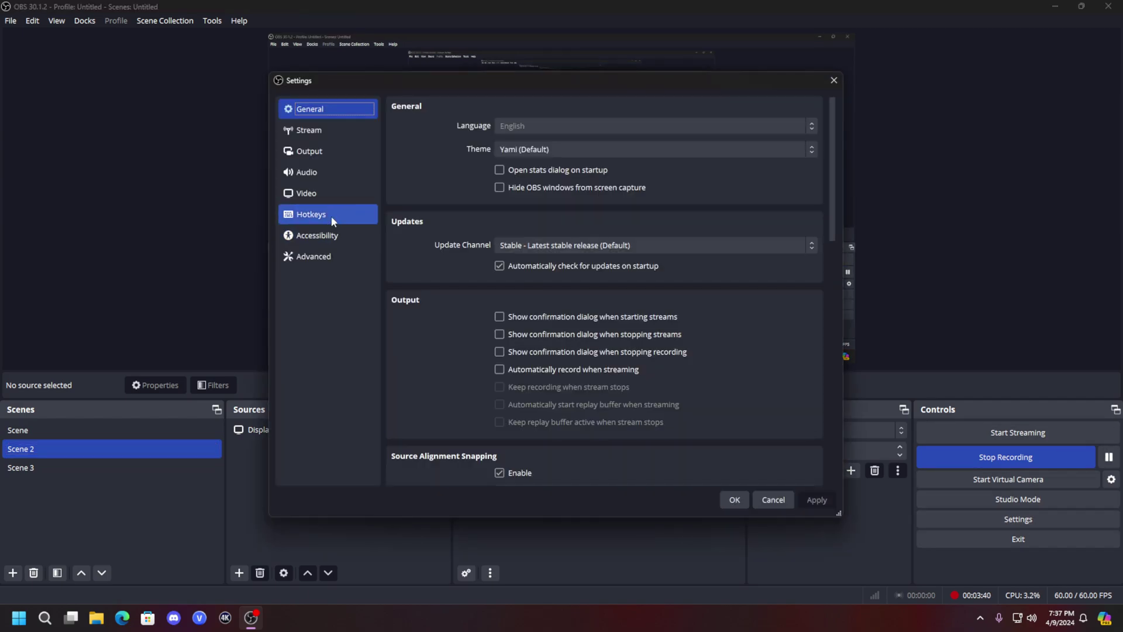
pyautogui.click(329, 175)
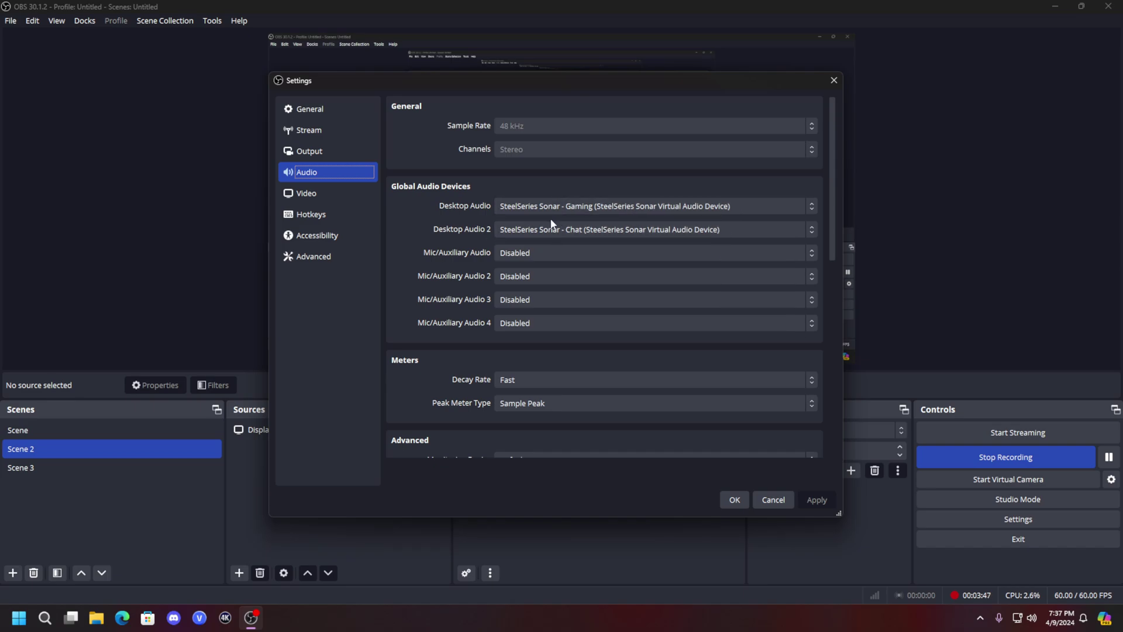
pyautogui.click(737, 497)
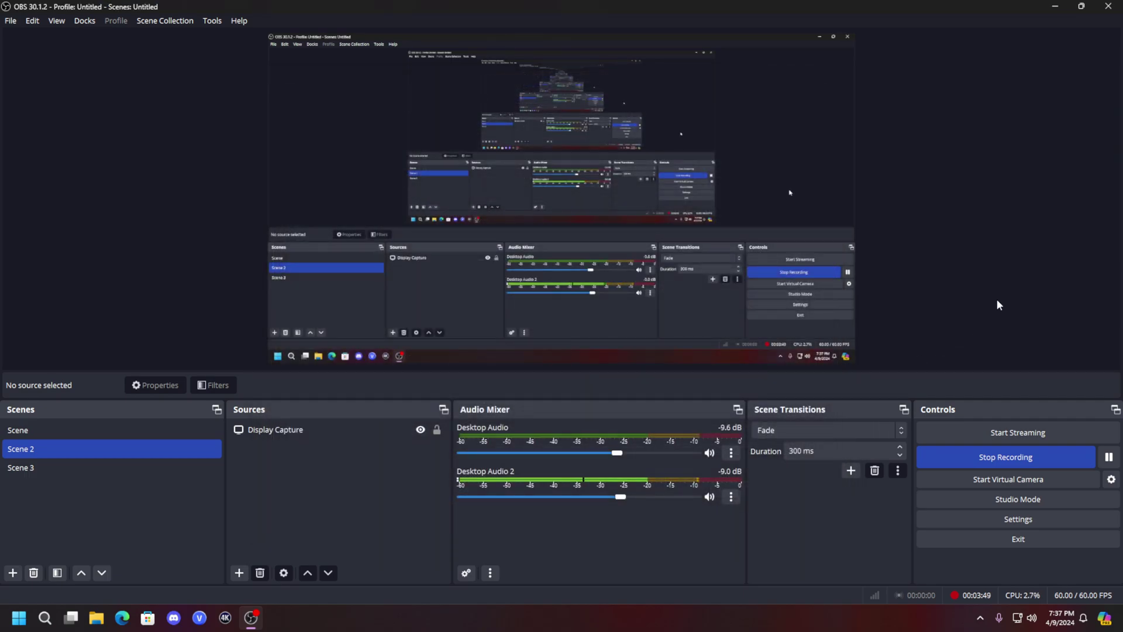